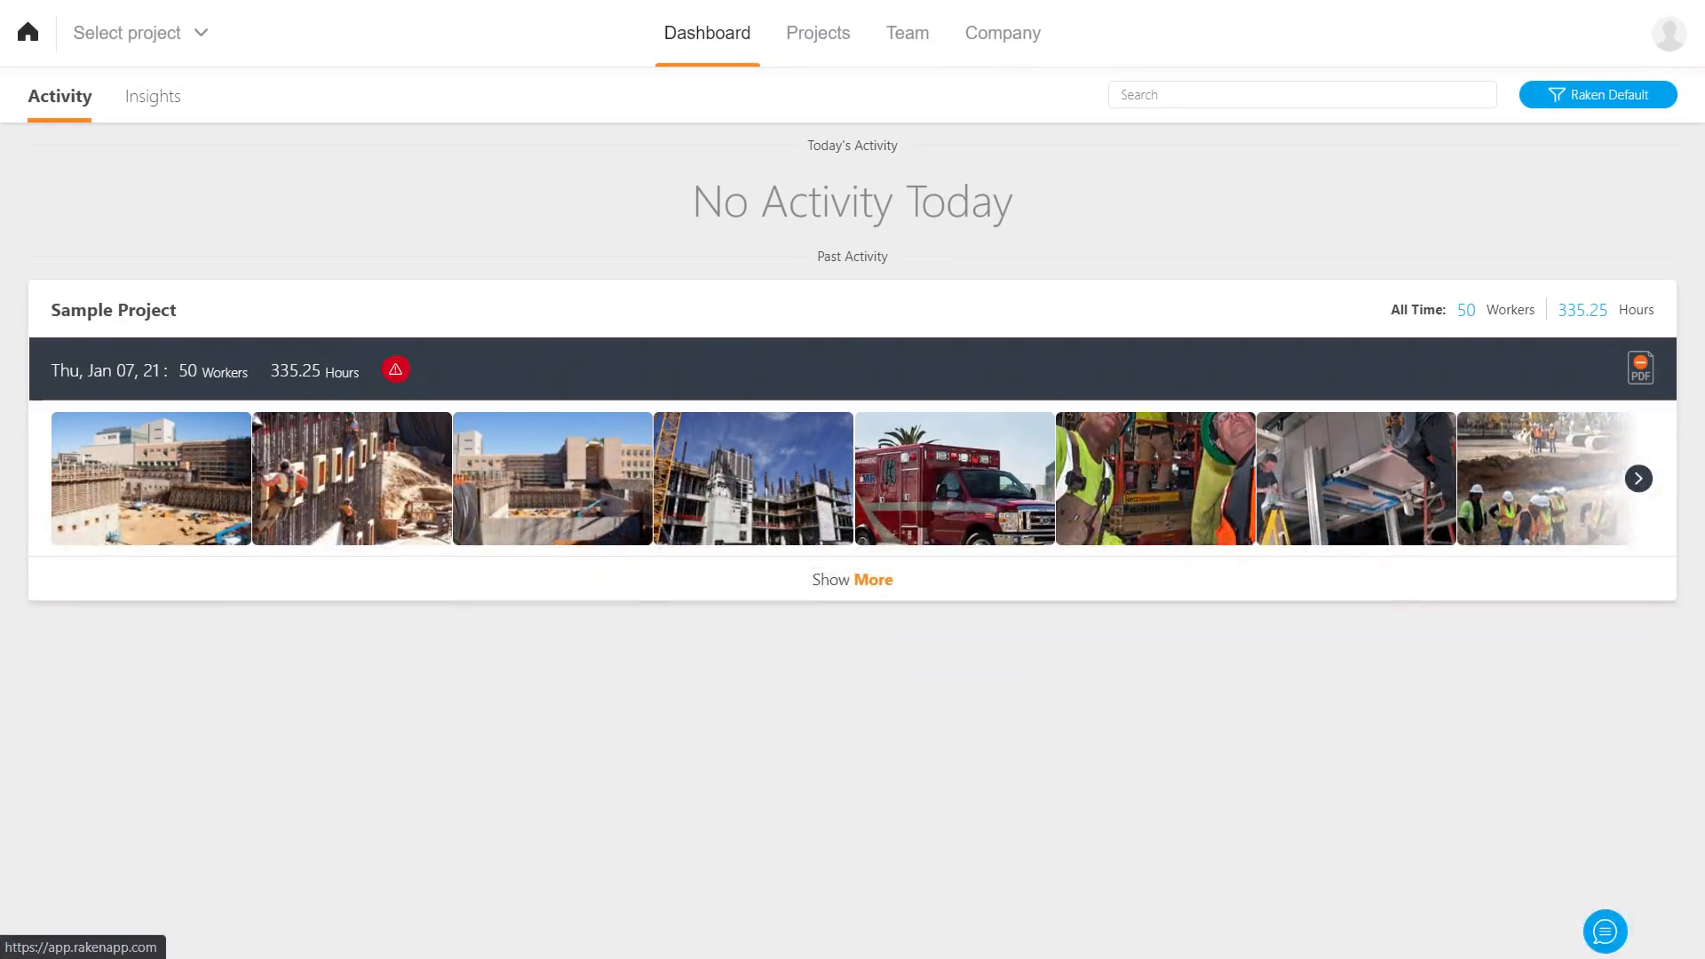
# - Create a new project named 'My Project' from the projects list
pyautogui.click(818, 32)
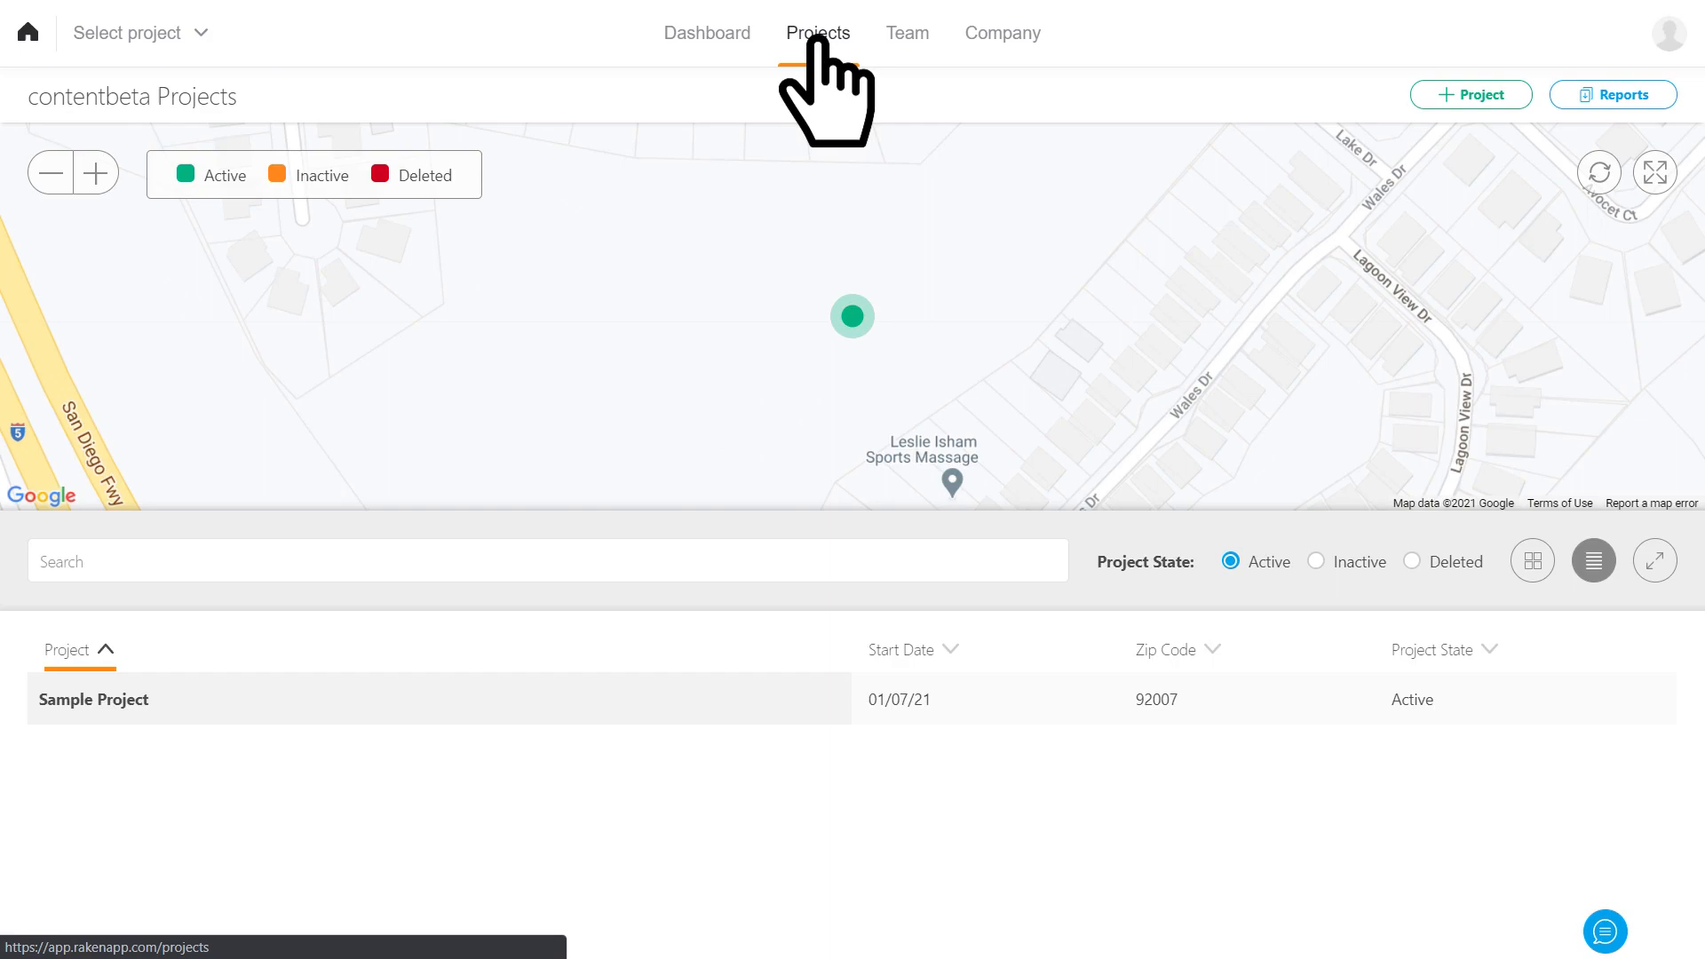
pyautogui.click(1472, 95)
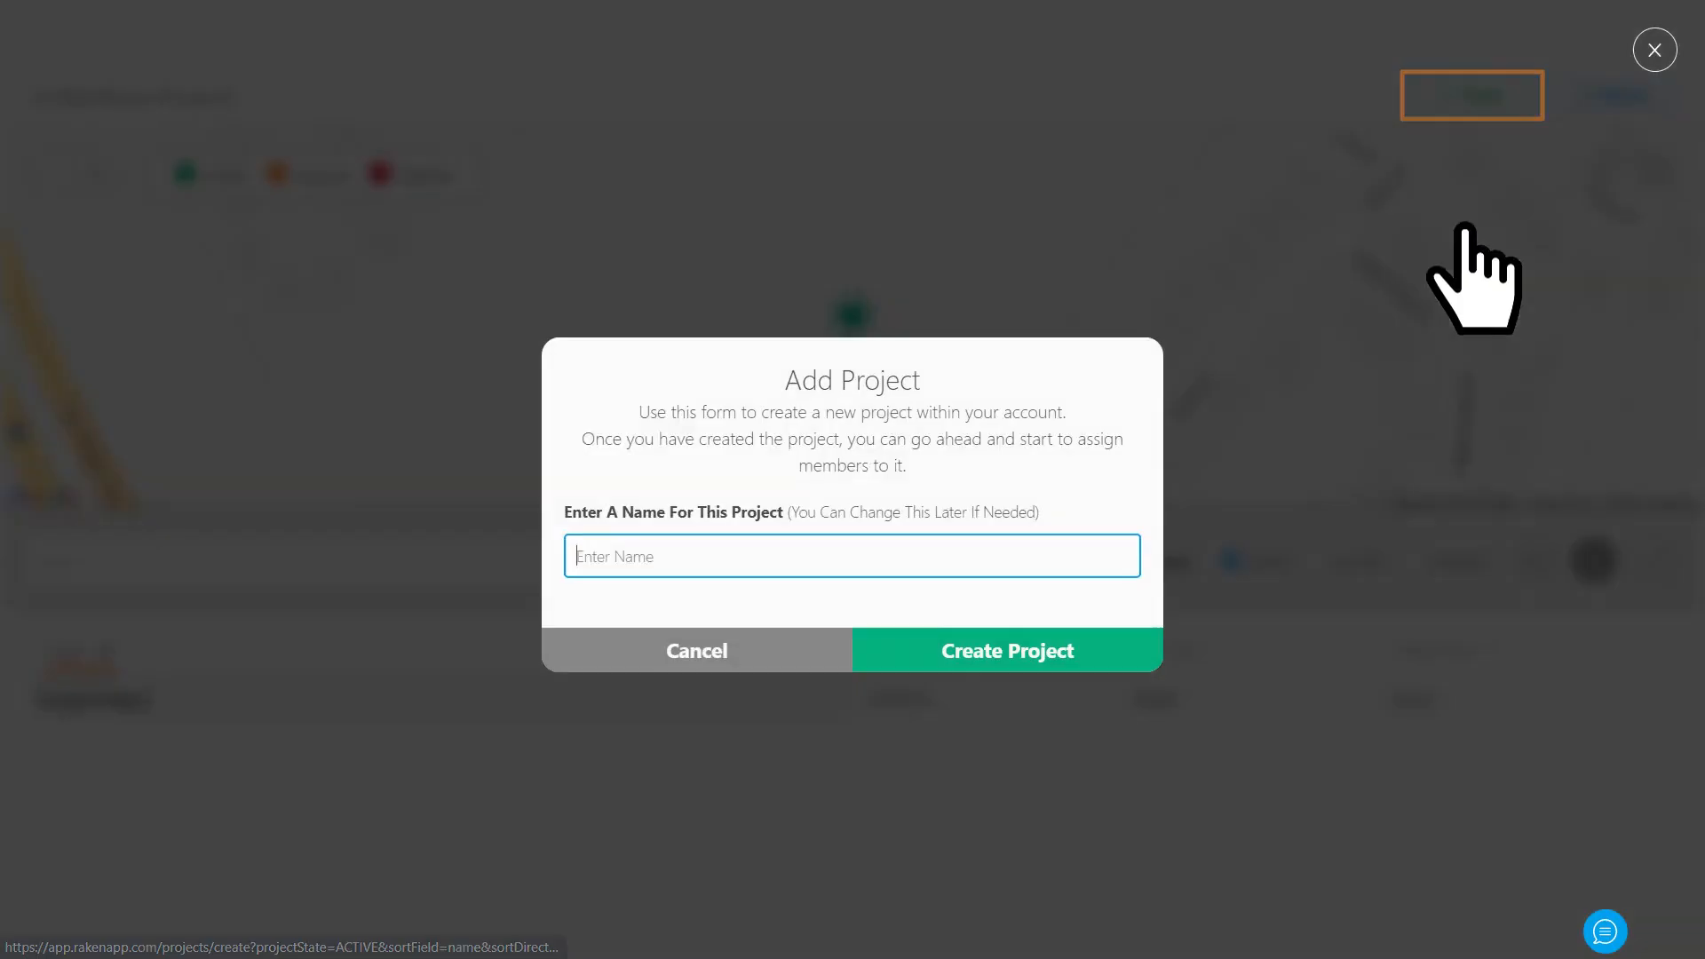
pyautogui.write('My Project')
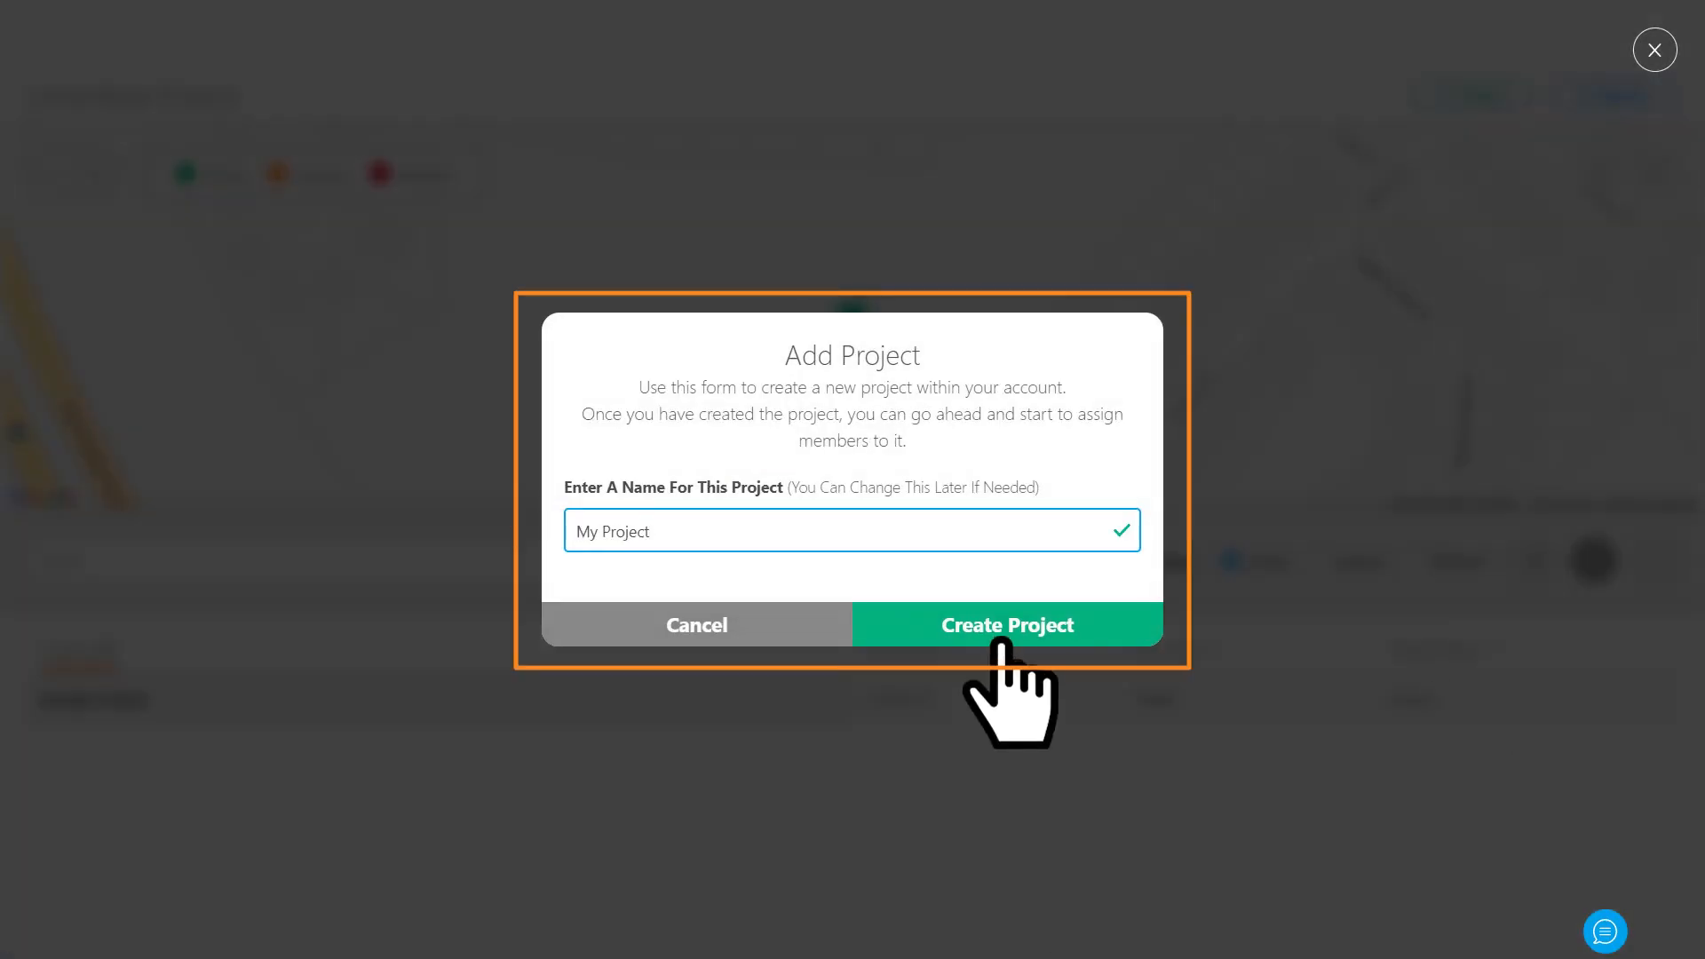
pyautogui.click(1006, 626)
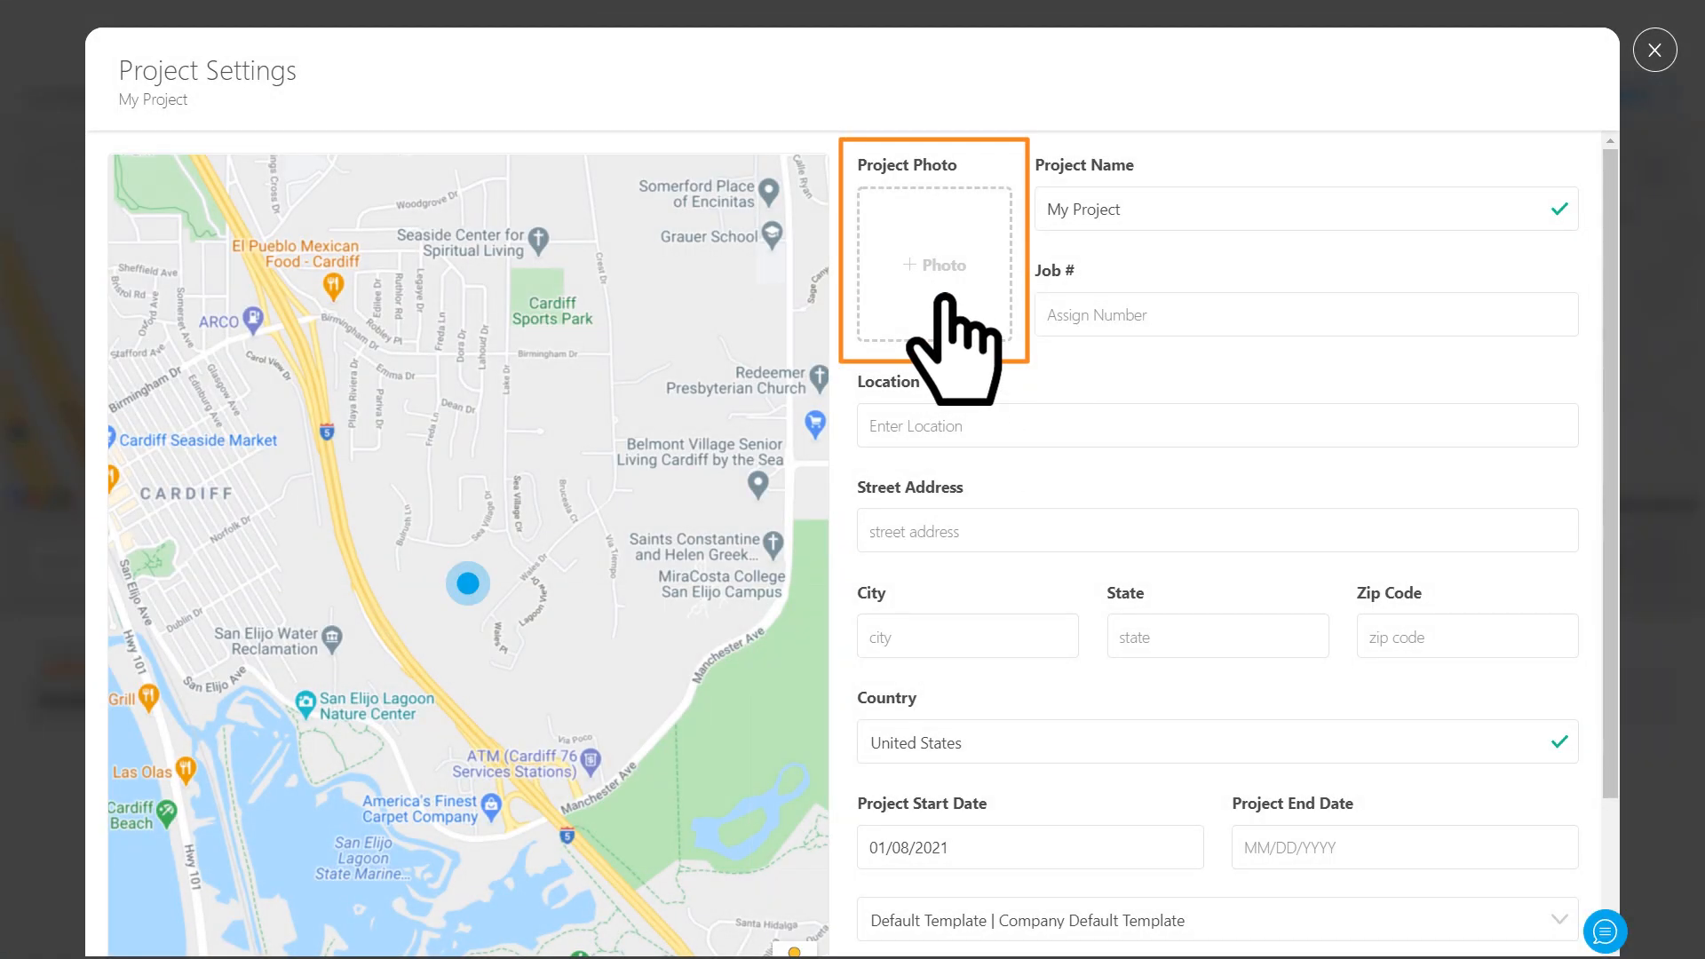
# - Add the cropped project photo and set the location to New York 112, Medford, NY
pyautogui.click(935, 265)
pyautogui.click(1019, 778)
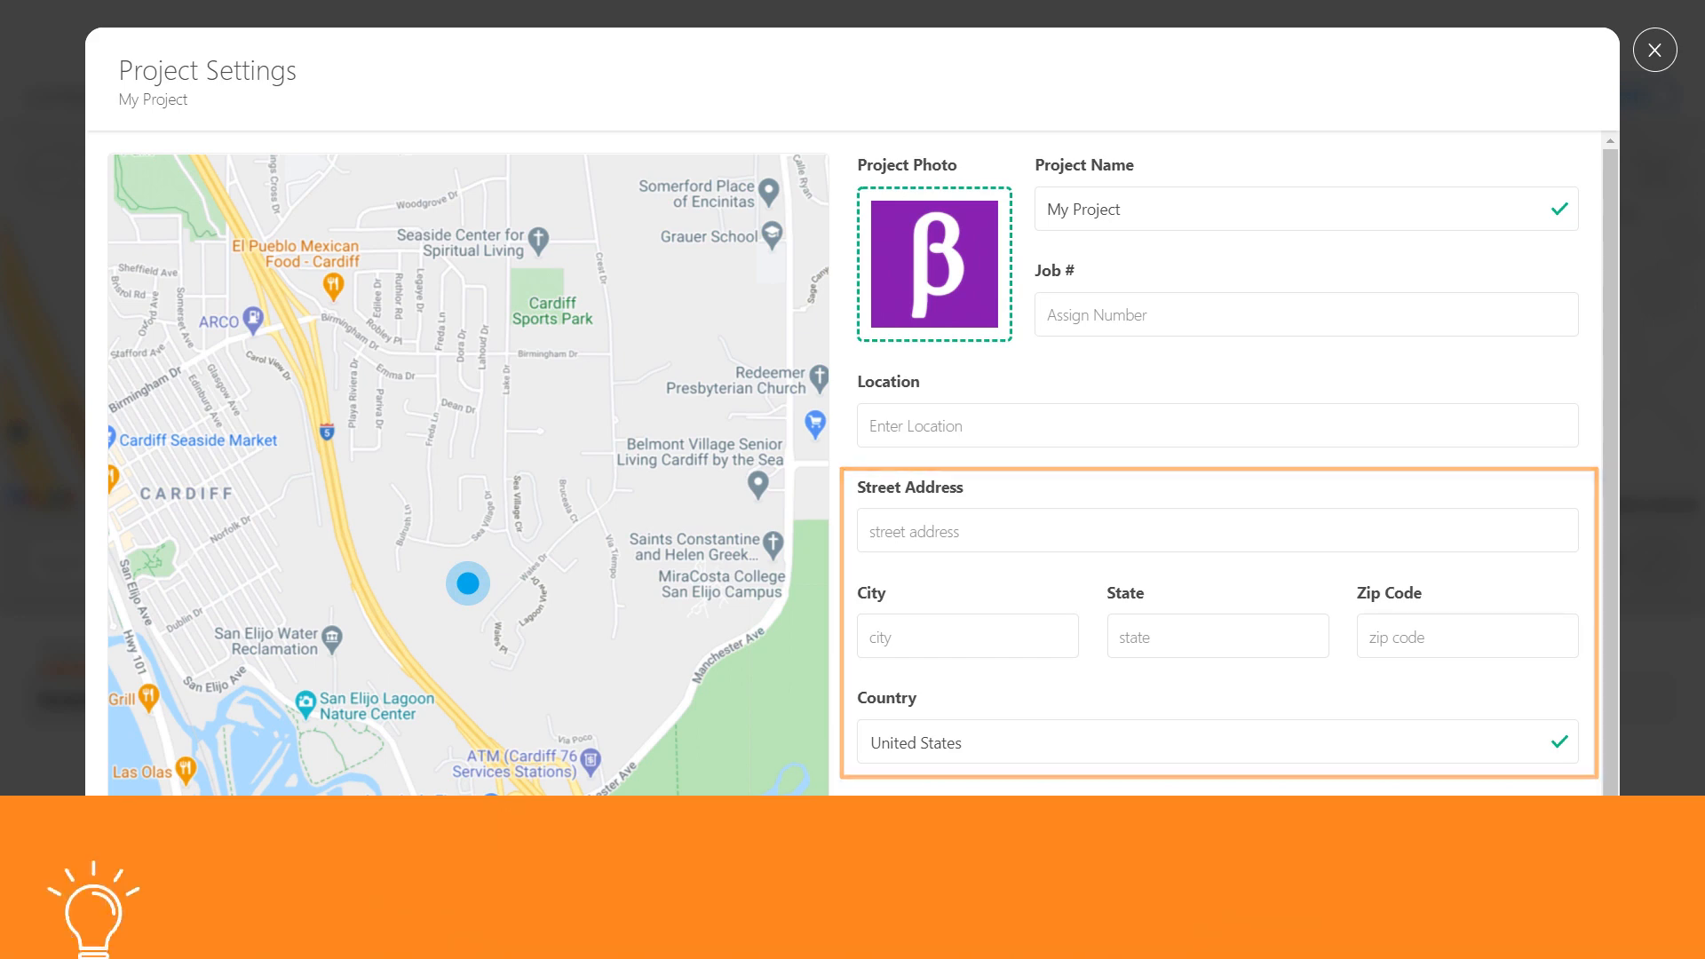
pyautogui.click(1012, 425)
pyautogui.write('New yoek')
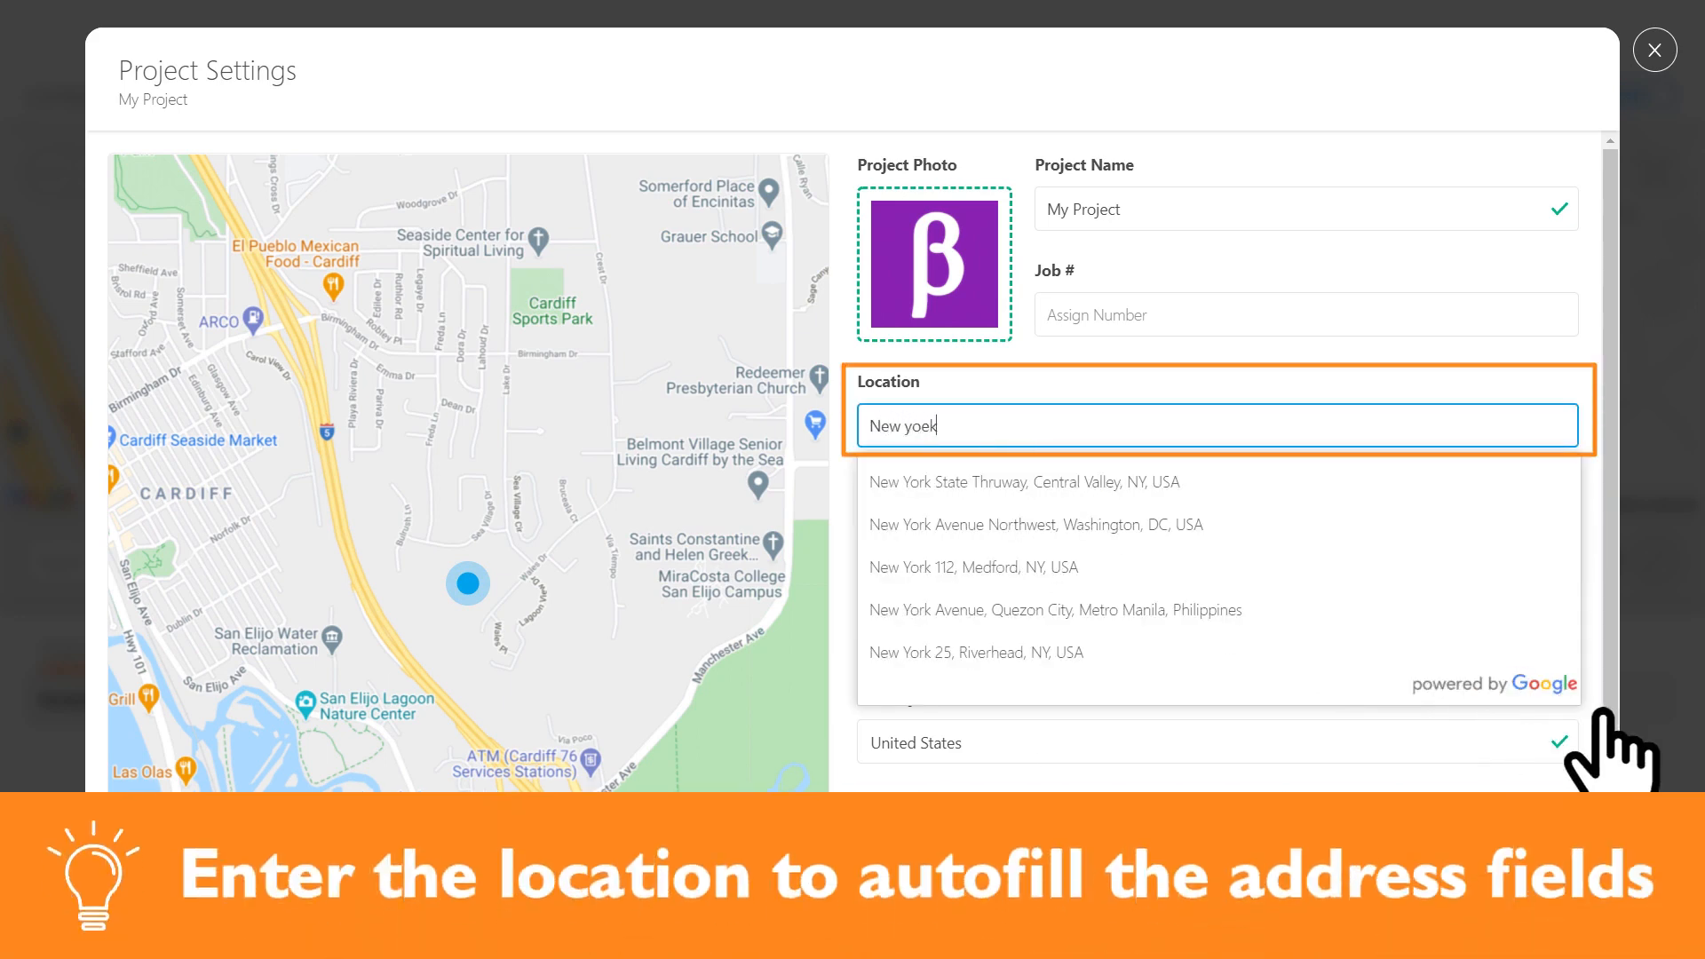
pyautogui.click(974, 566)
pyautogui.scroll(-3, 1218, 534)
# - Set the end date to January 19, 2021 and save the project details
pyautogui.click(1489, 674)
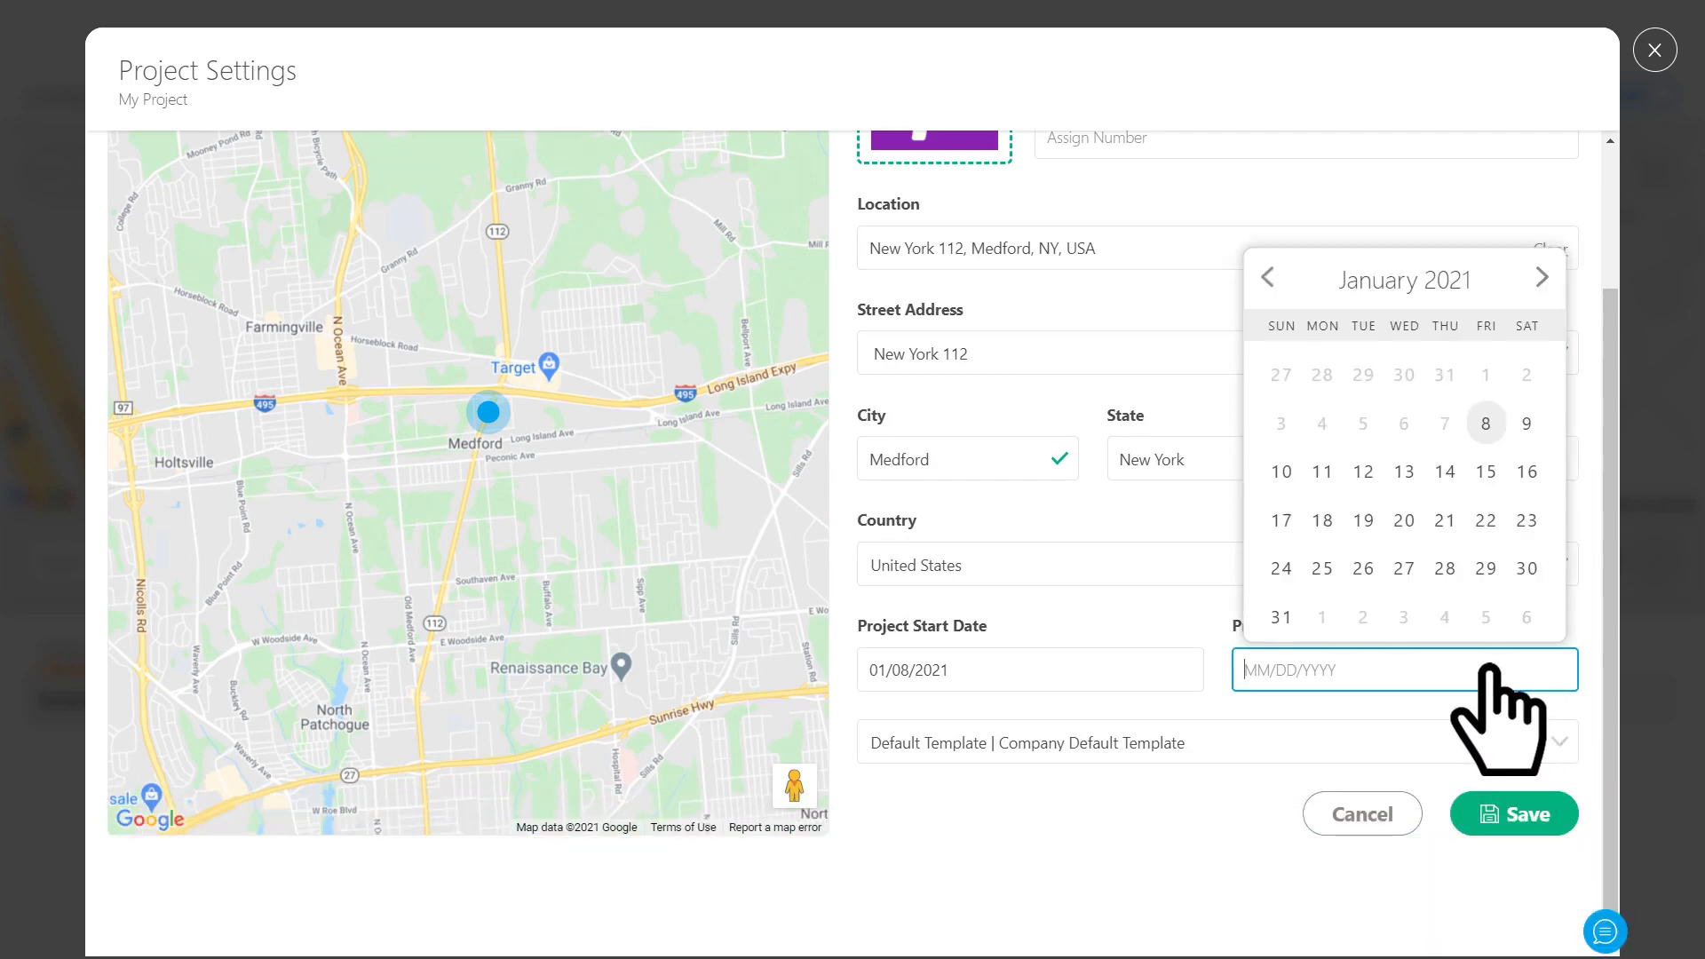
pyautogui.click(1362, 519)
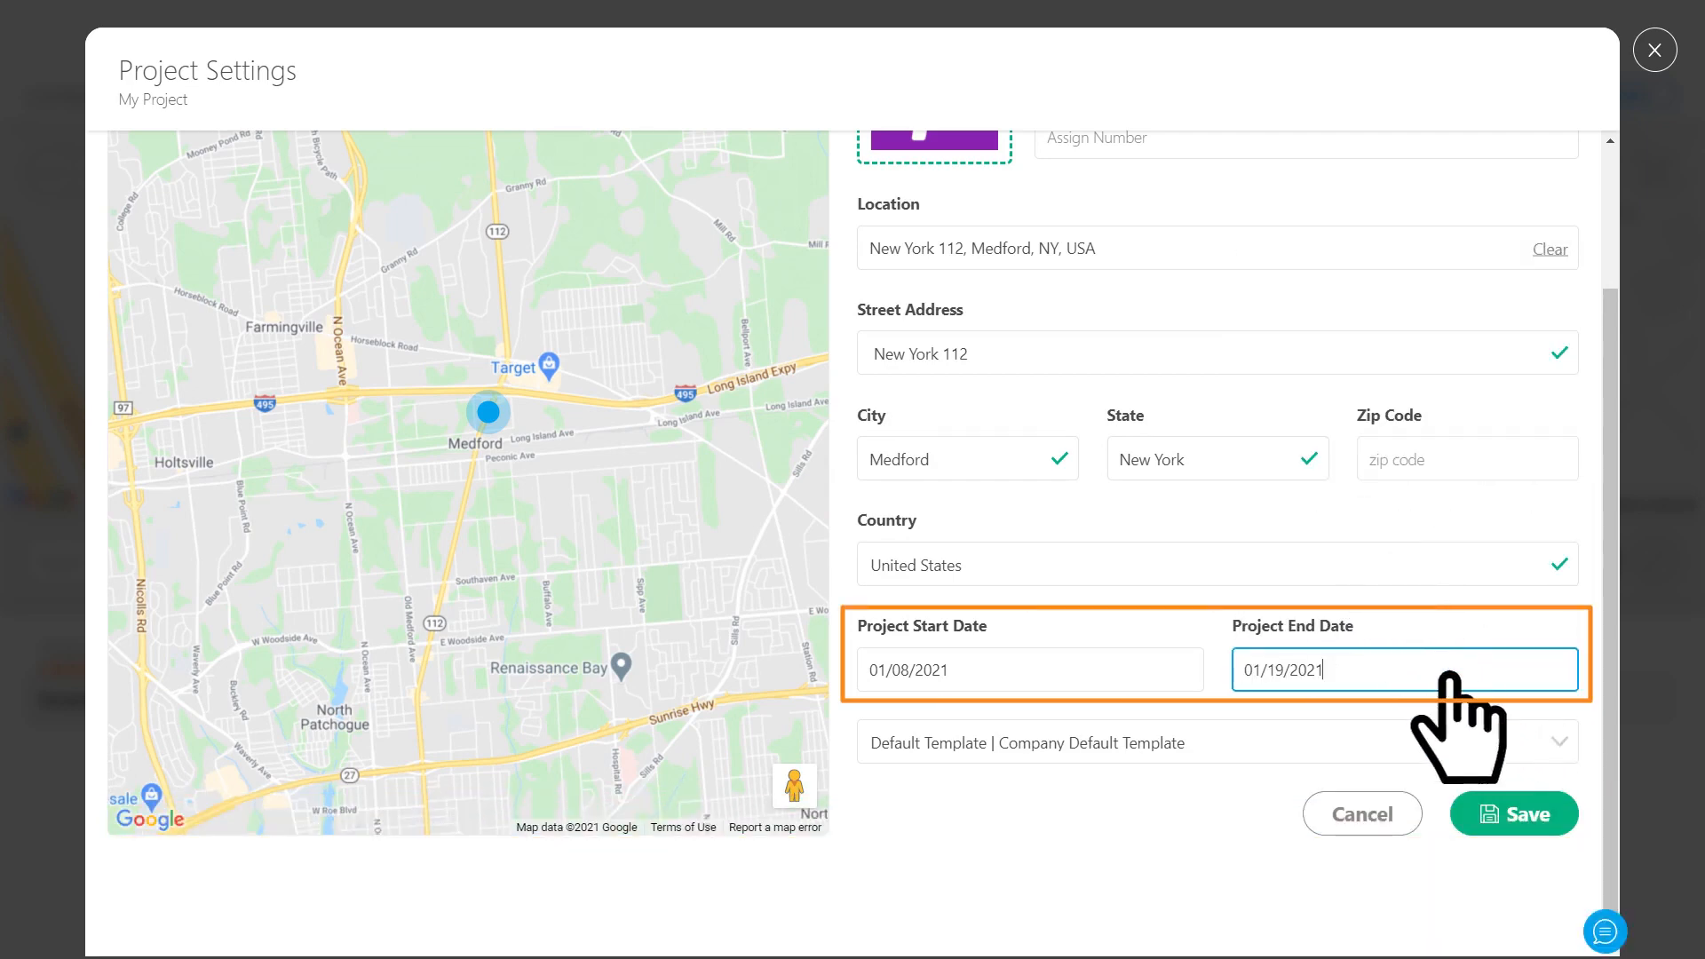
pyautogui.click(1513, 813)
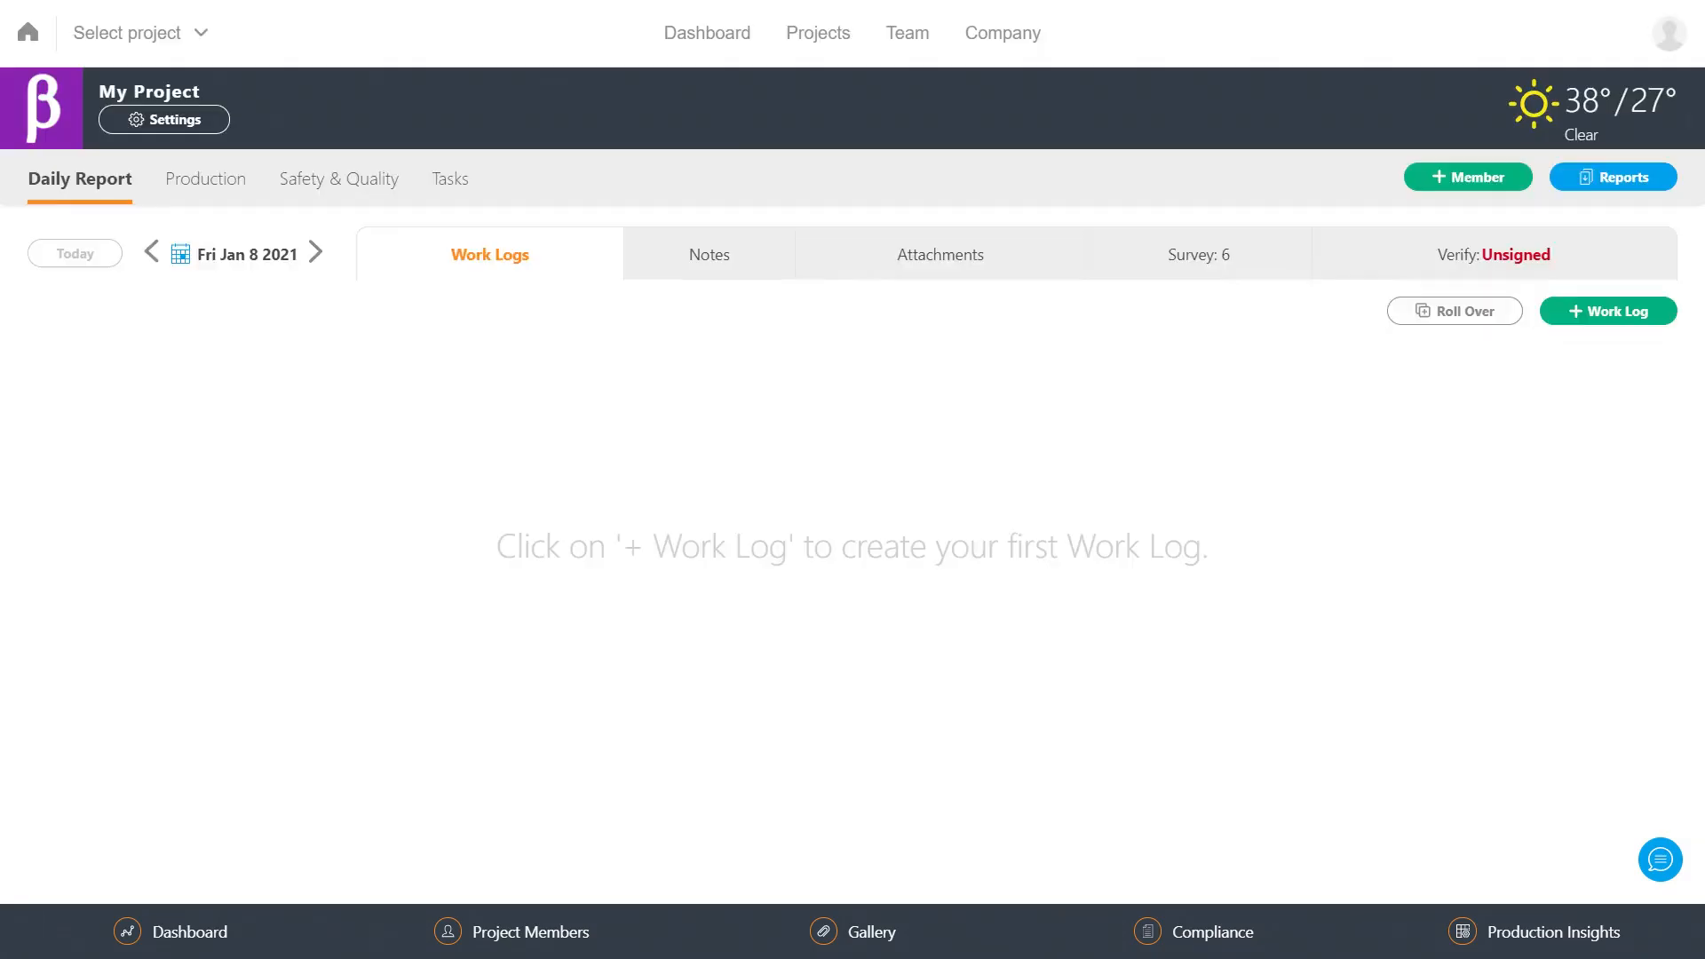
# - Review the General section of My Project's report settings
pyautogui.click(170, 122)
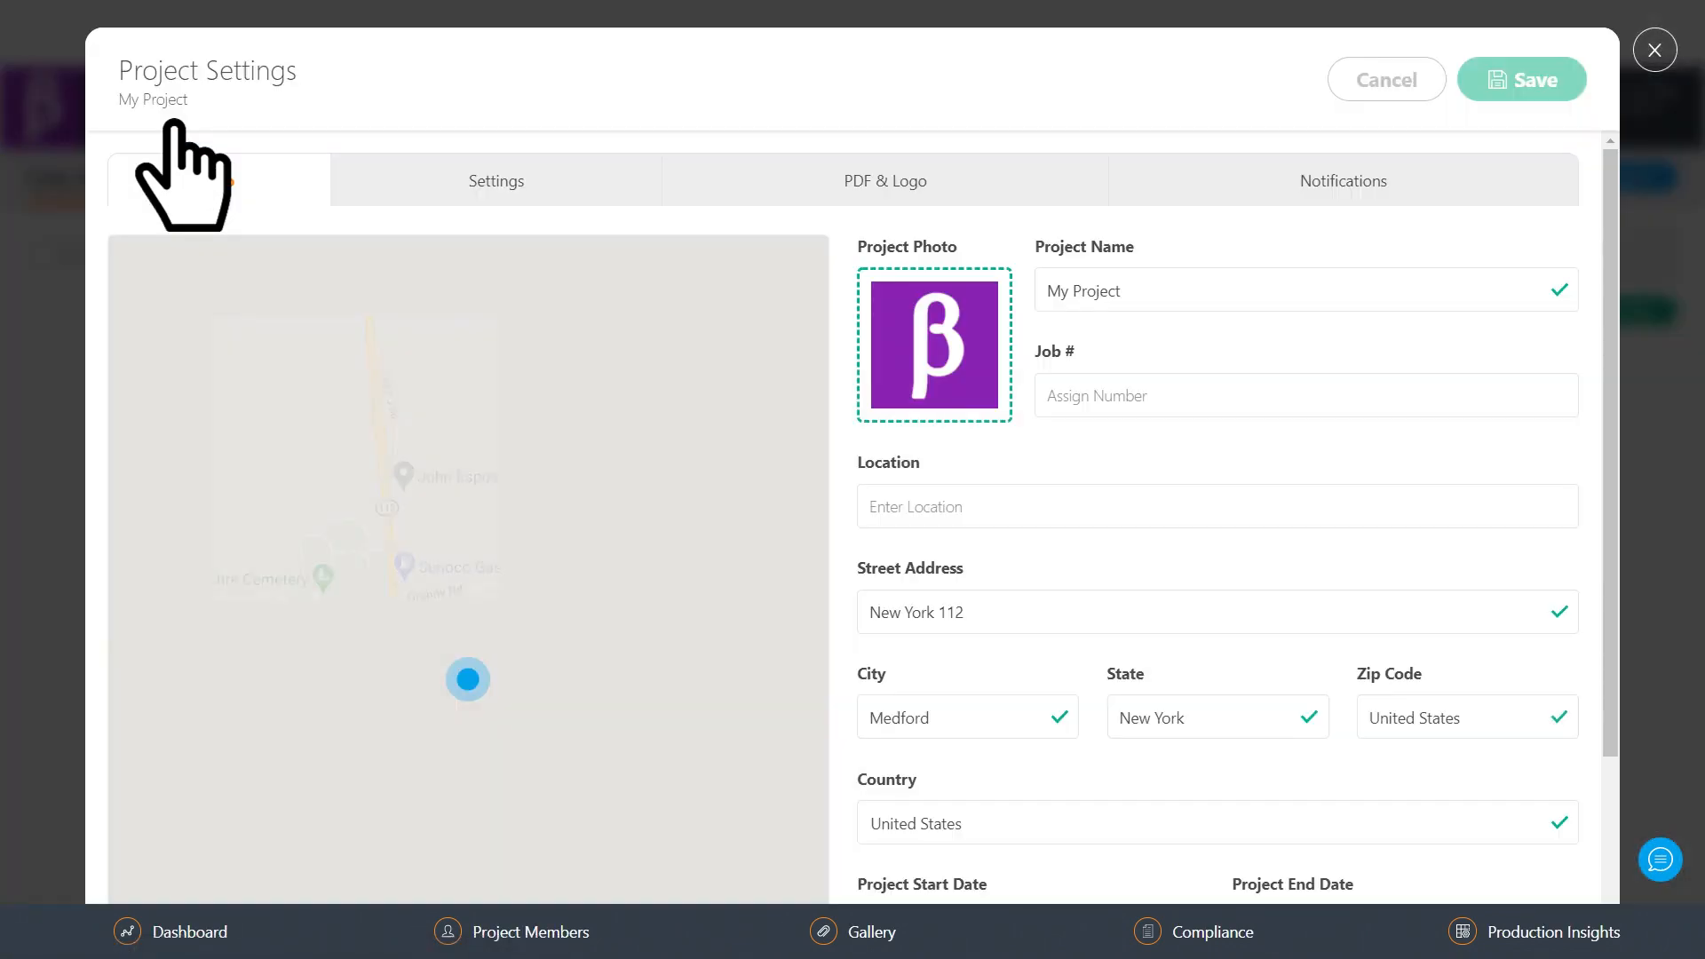
pyautogui.click(496, 187)
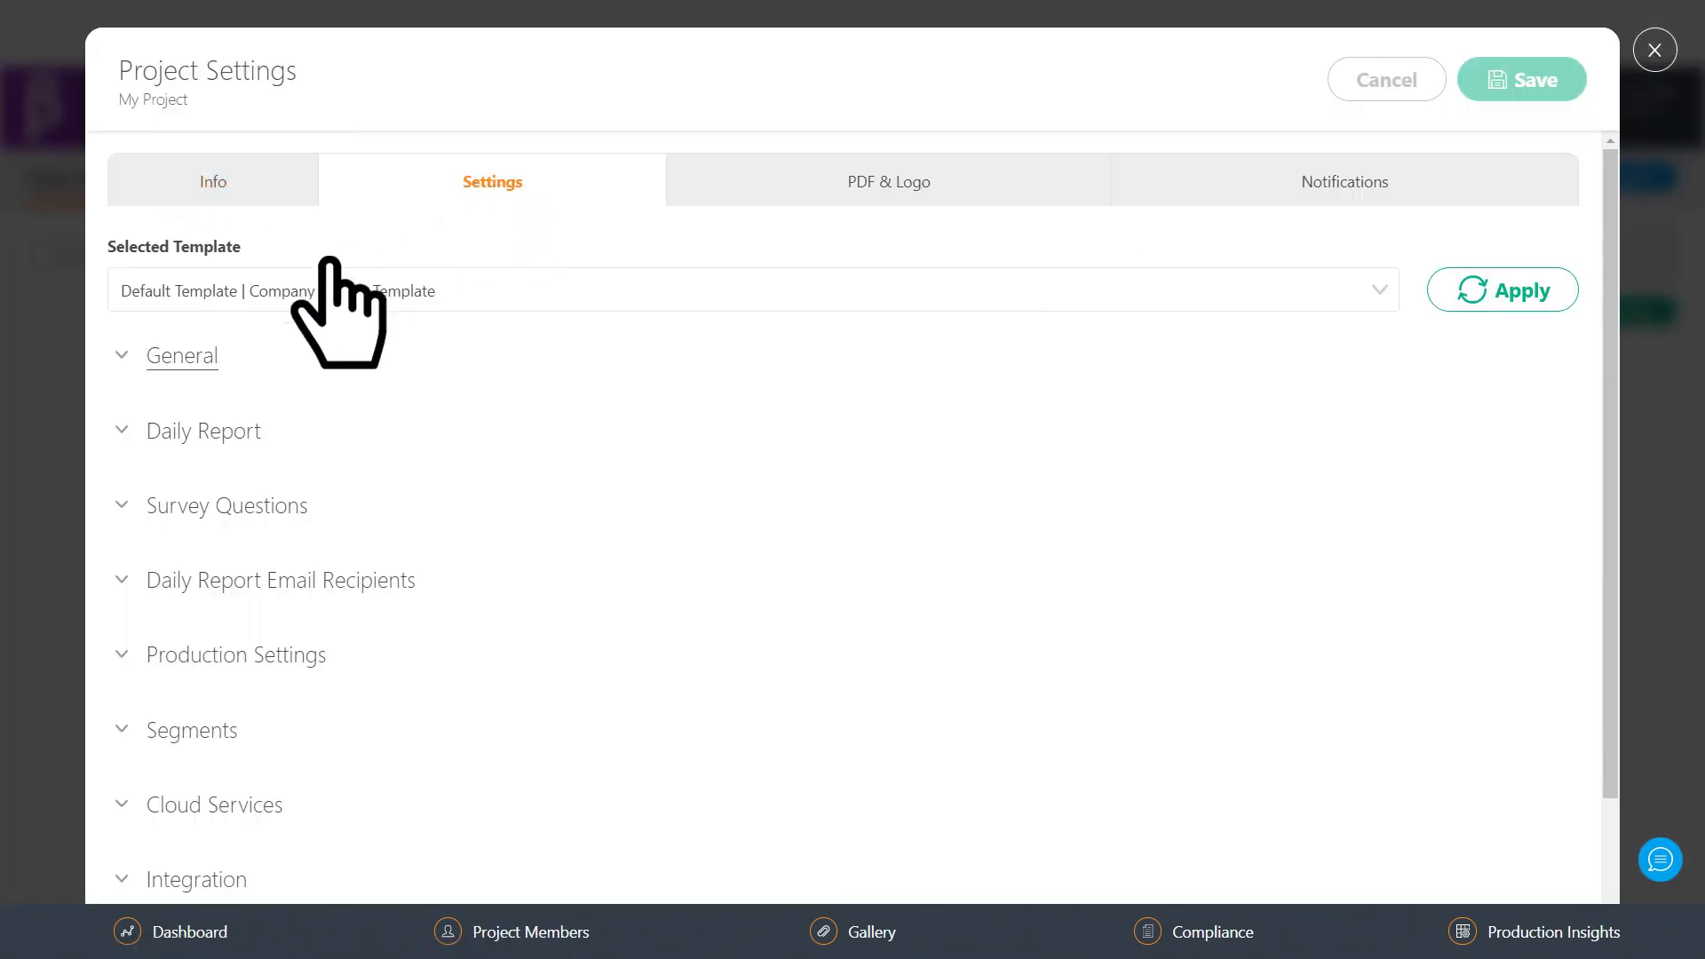
pyautogui.click(122, 356)
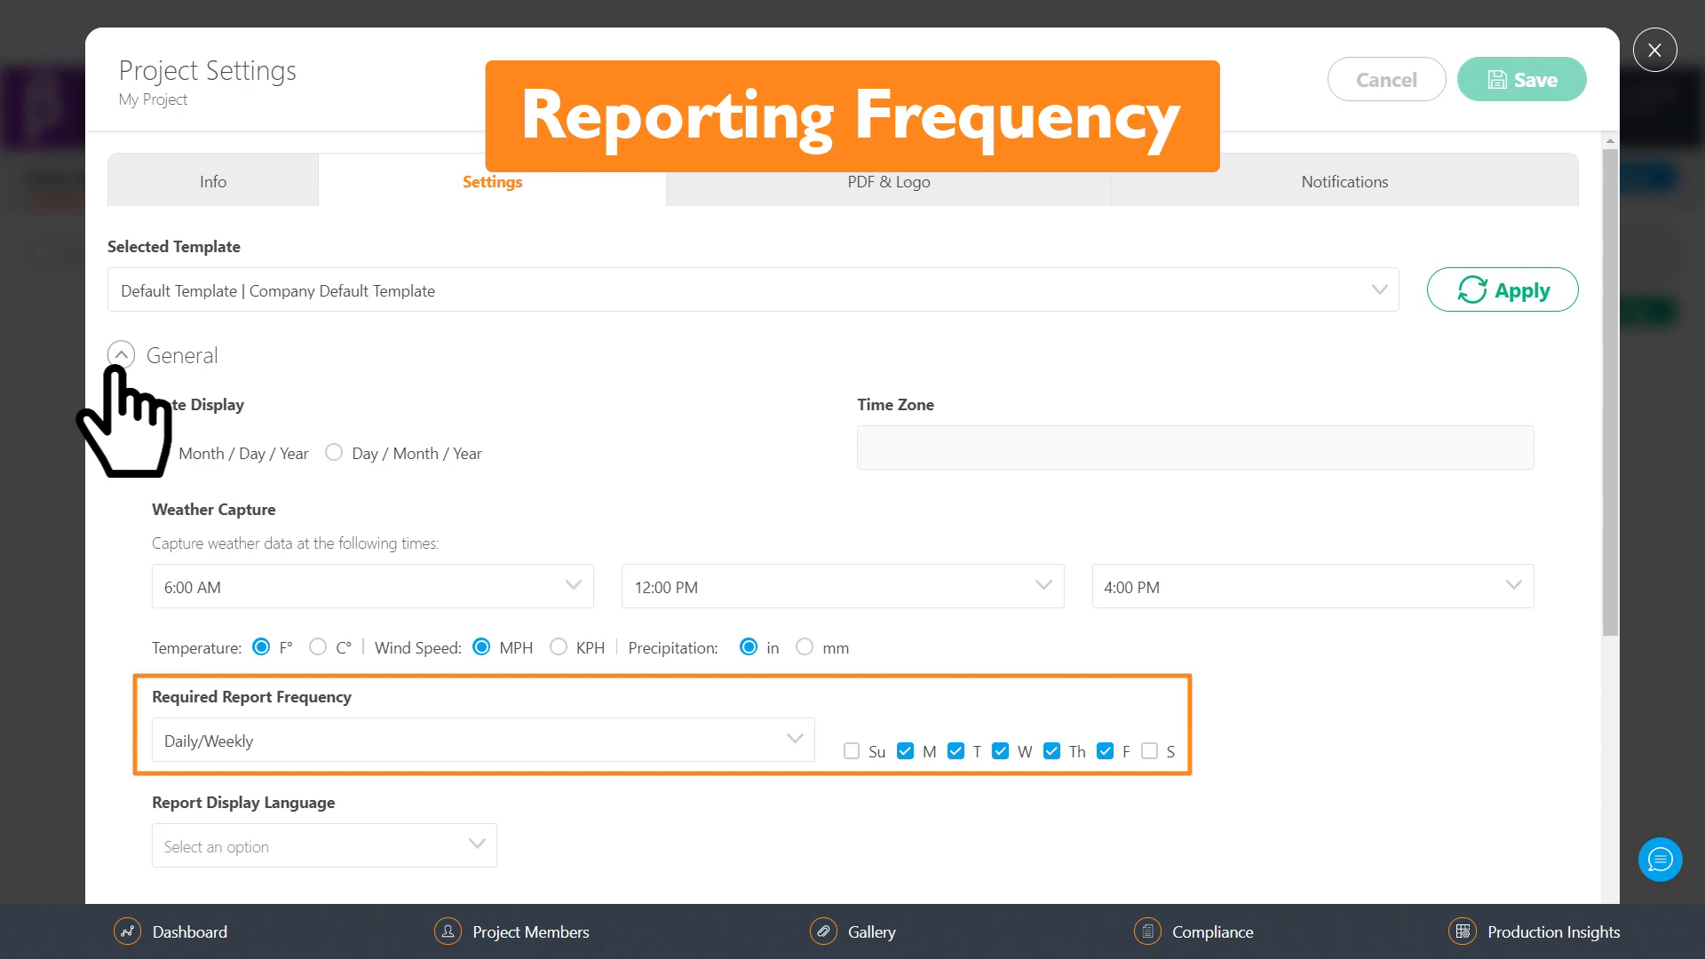
pyautogui.click(122, 356)
# - Review the Daily Report and Email Recipients sections and save the project settings
pyautogui.click(122, 430)
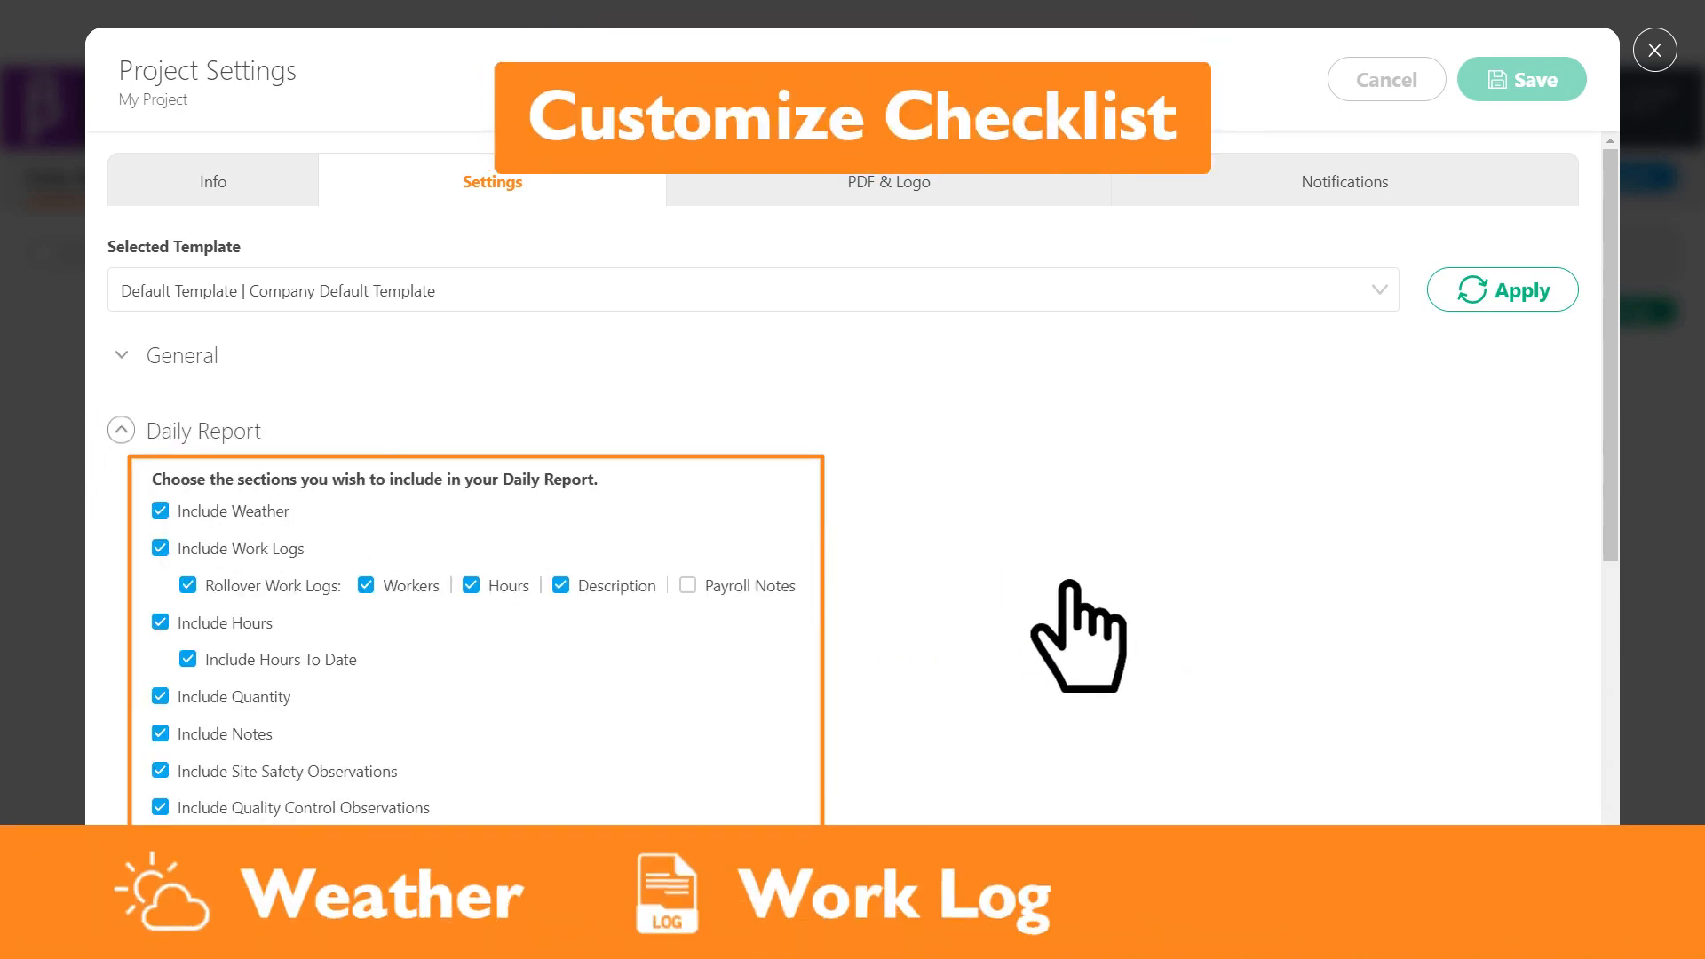
pyautogui.scroll(-2, 1080, 637)
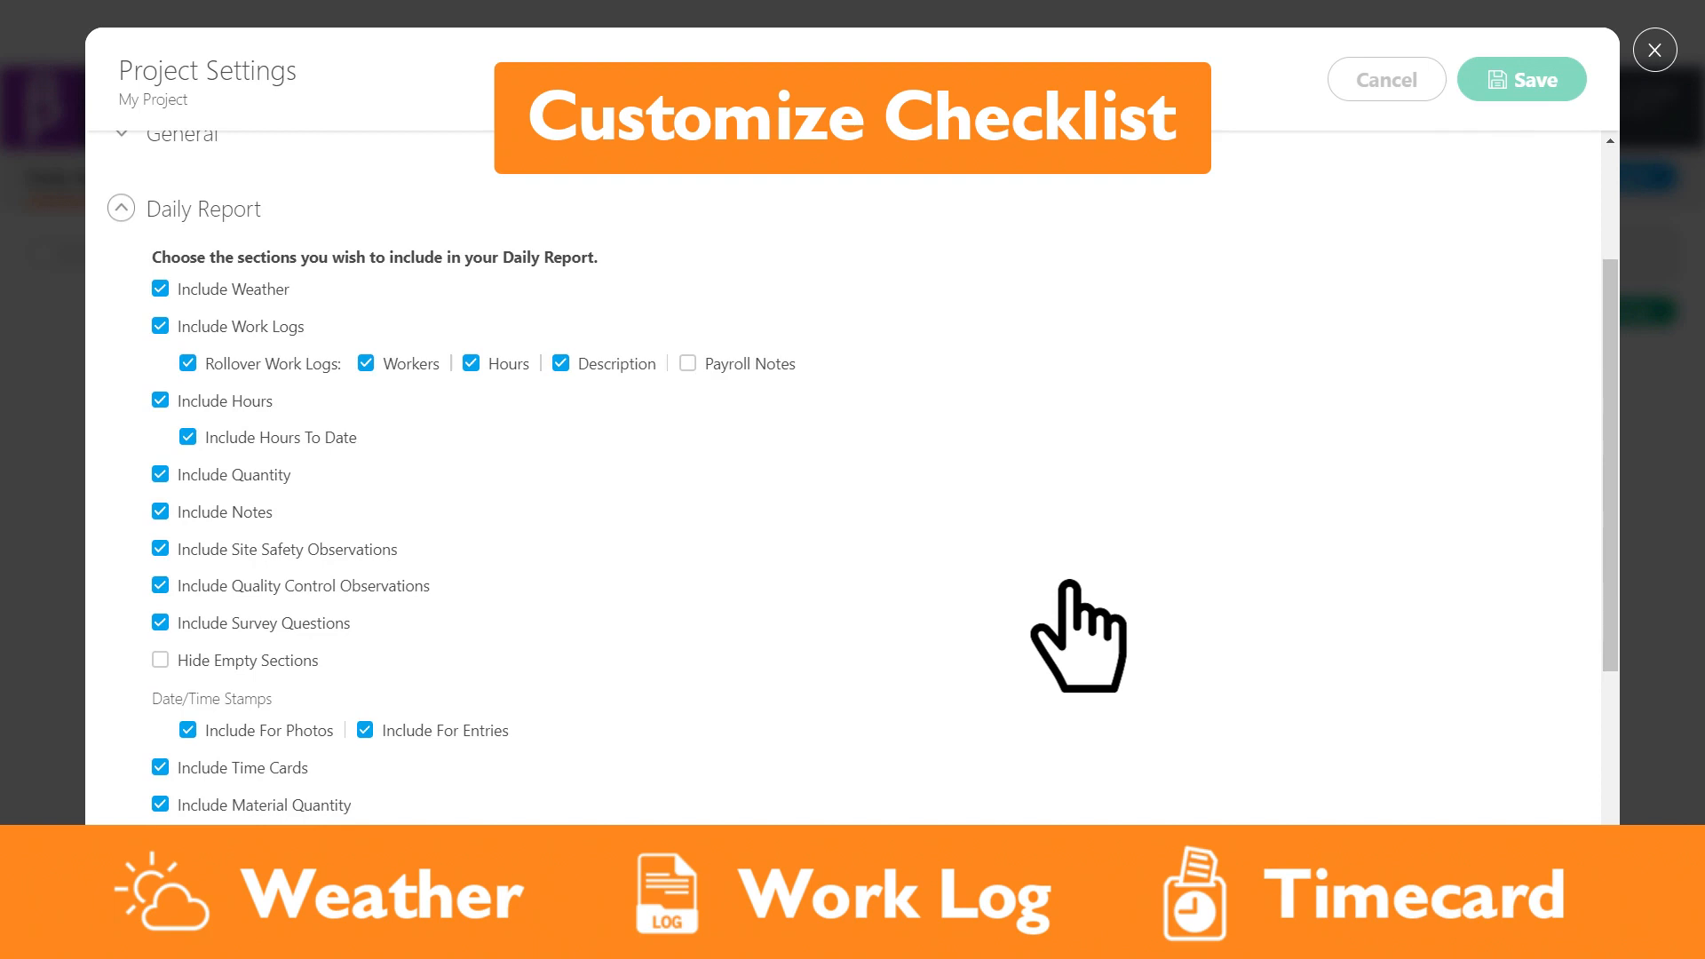
pyautogui.scroll(-2, 1079, 636)
pyautogui.scroll(-2, 773, 653)
pyautogui.click(121, 654)
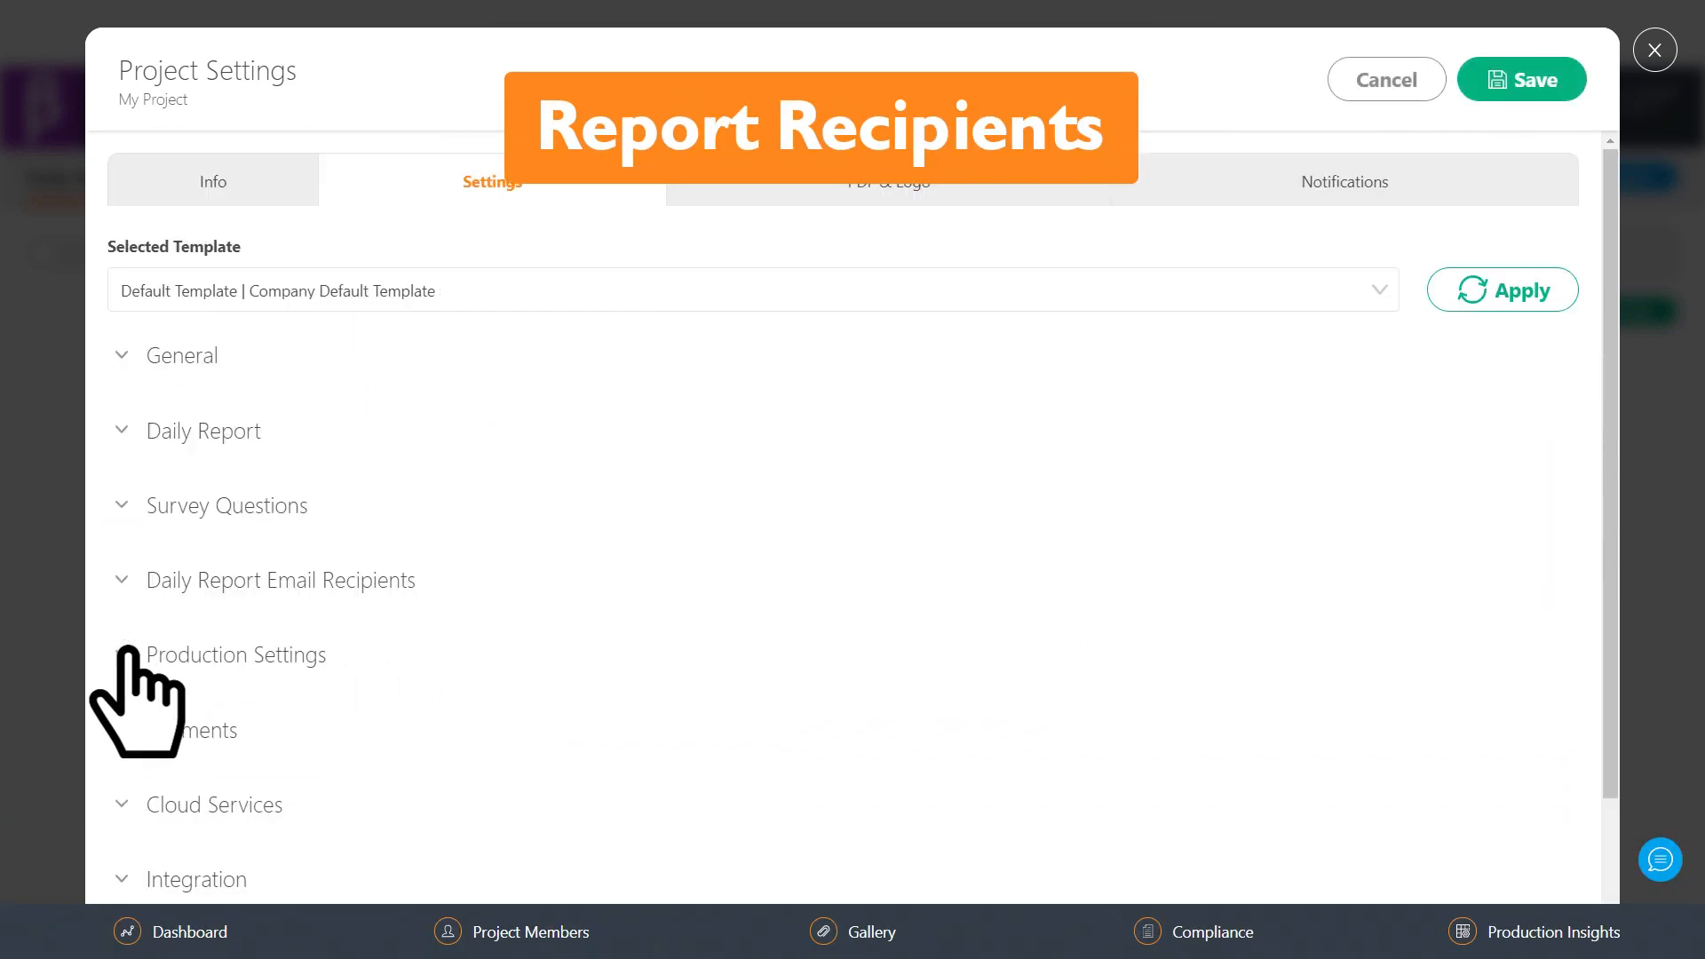
pyautogui.click(1520, 80)
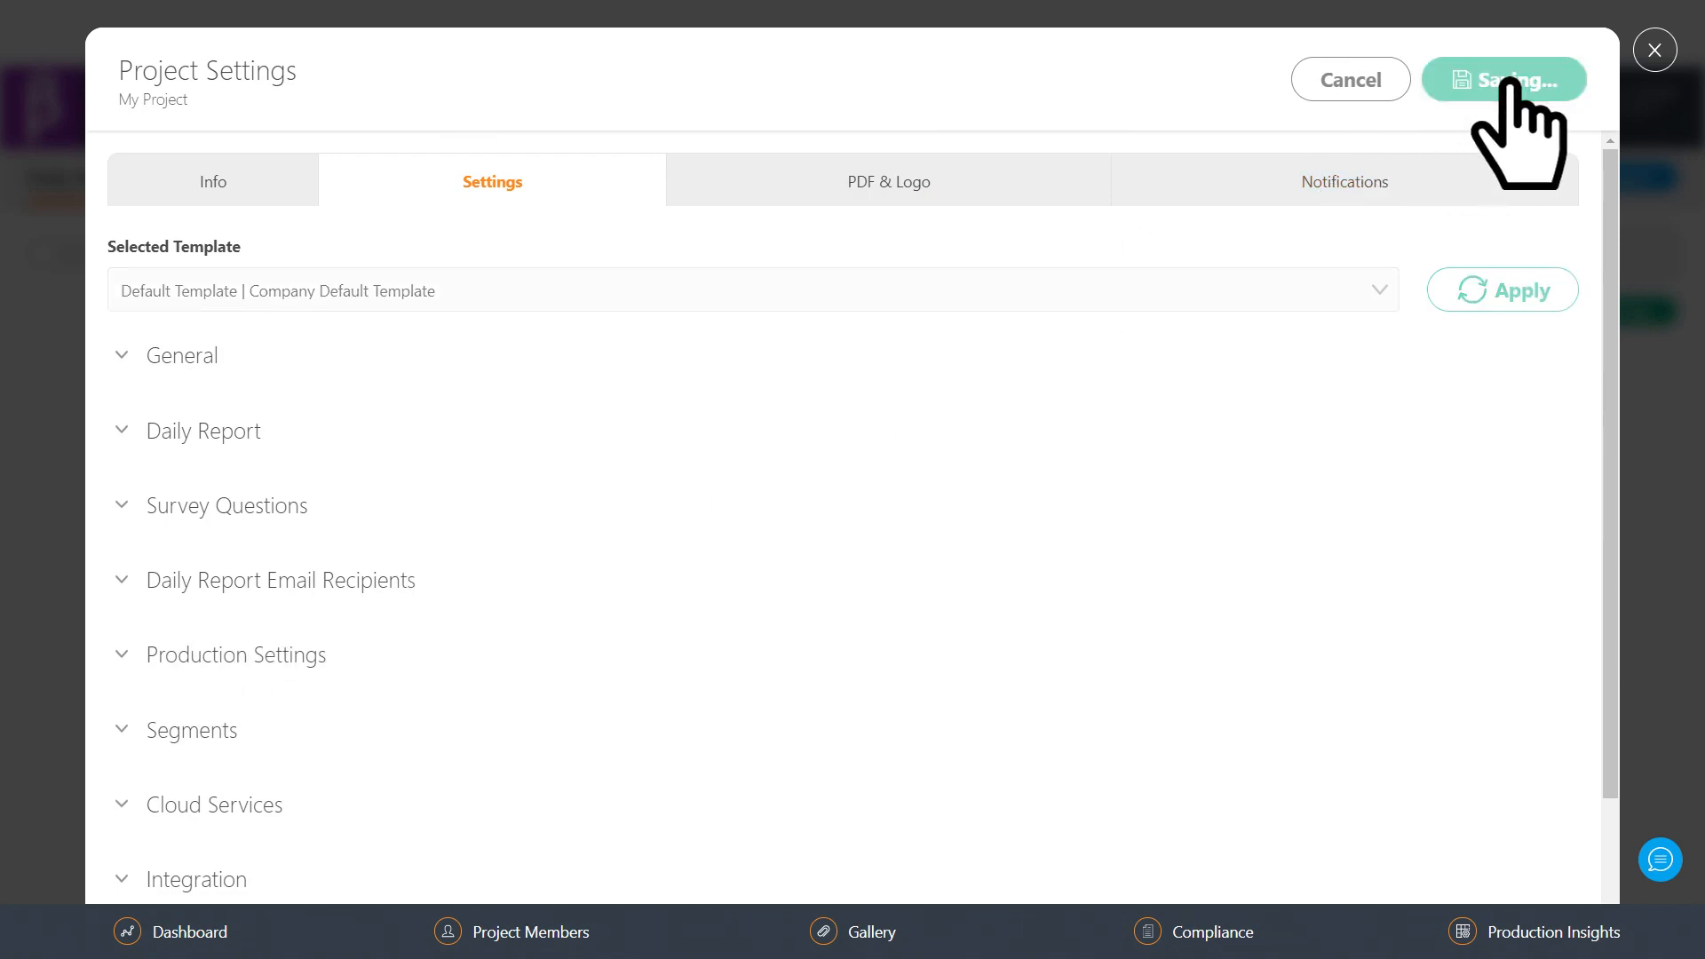